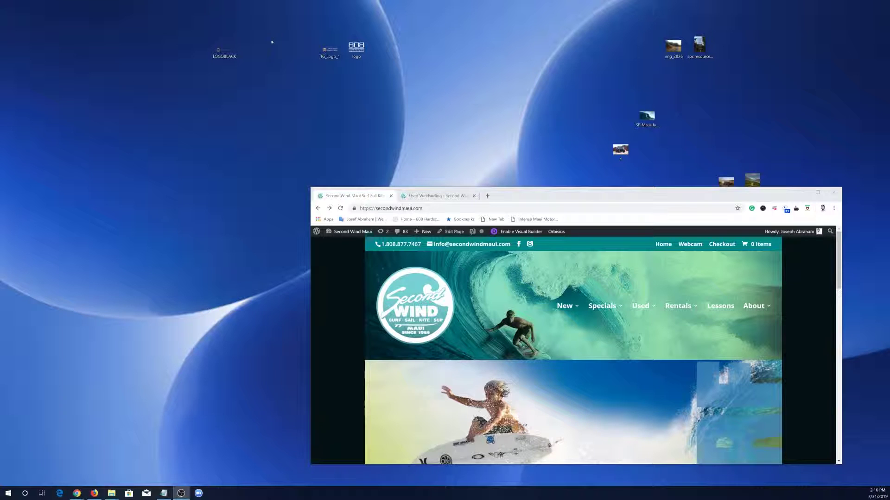
- Enlarge the Chrome window to nearly full screen and bring up the Used menu
drag(521, 199, 532, 206)
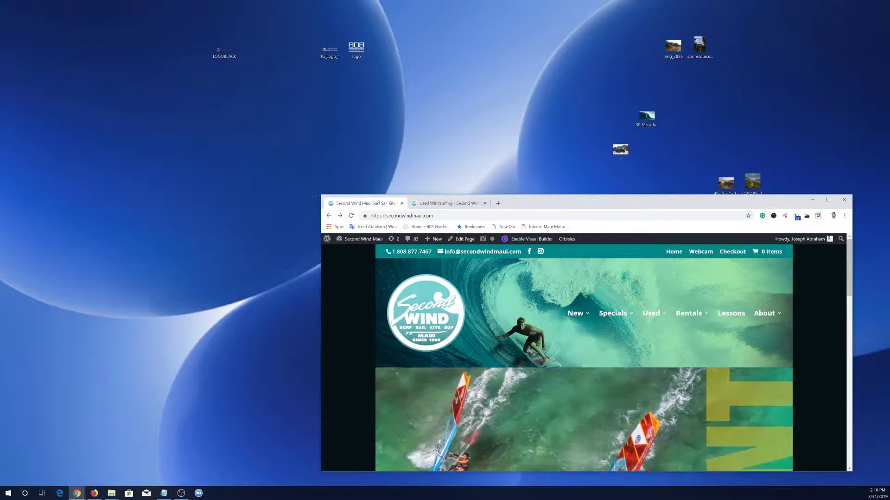
drag(325, 195, 23, 7)
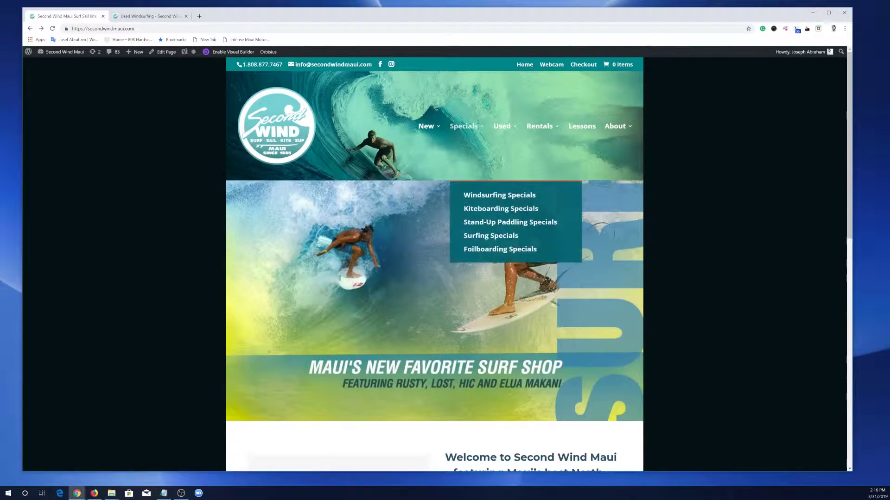
mouse_move(463, 126)
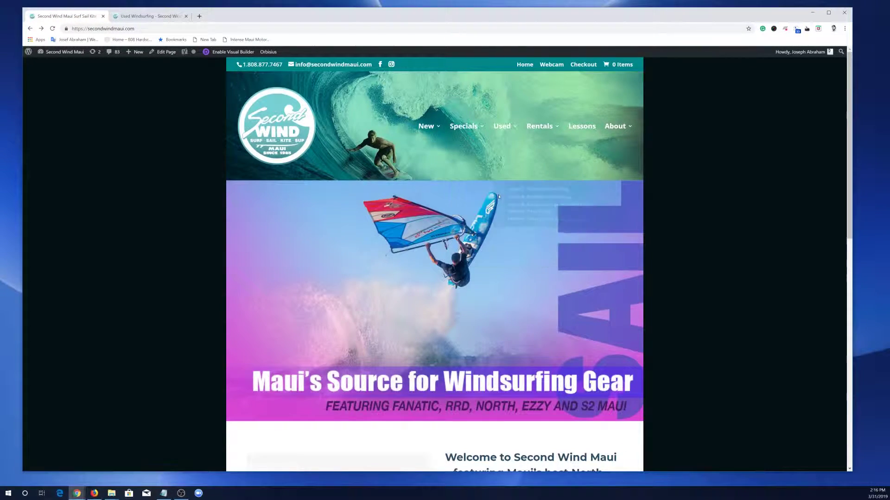
- Open the Used Windsurfing Gear page and scan its listings down and back to the top
click(517, 196)
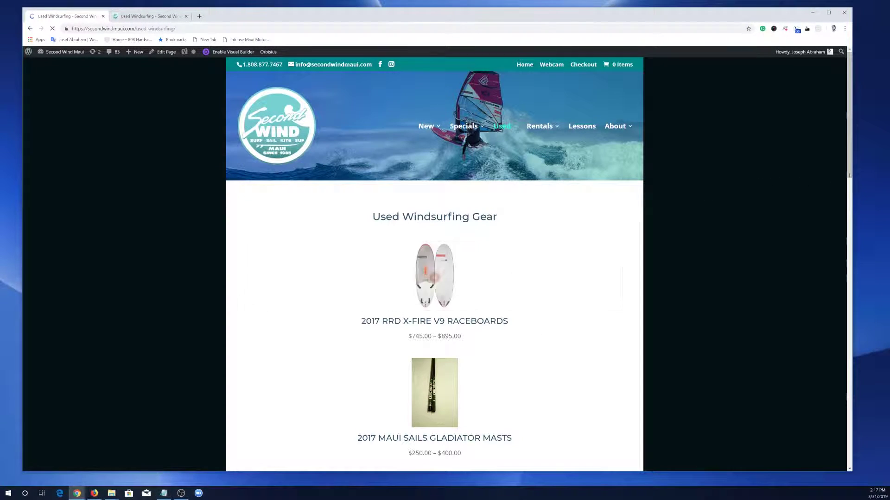
scroll(850, 173, down, 7)
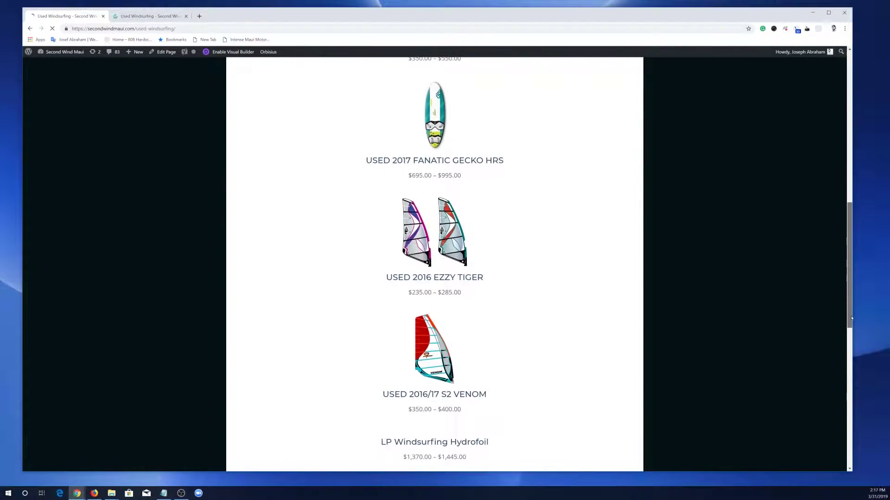
scroll(849, 242, up, 7)
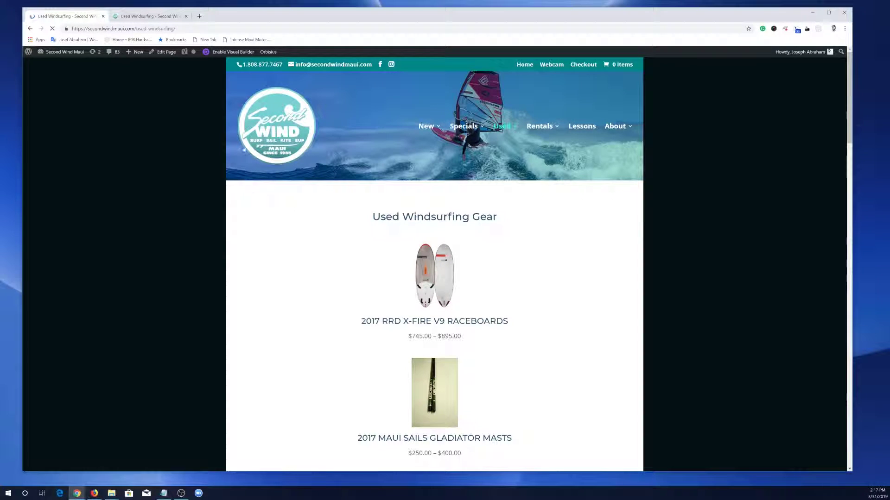
- Enable the Divi Visual Builder on the Used Windsurfing Gear page
click(230, 53)
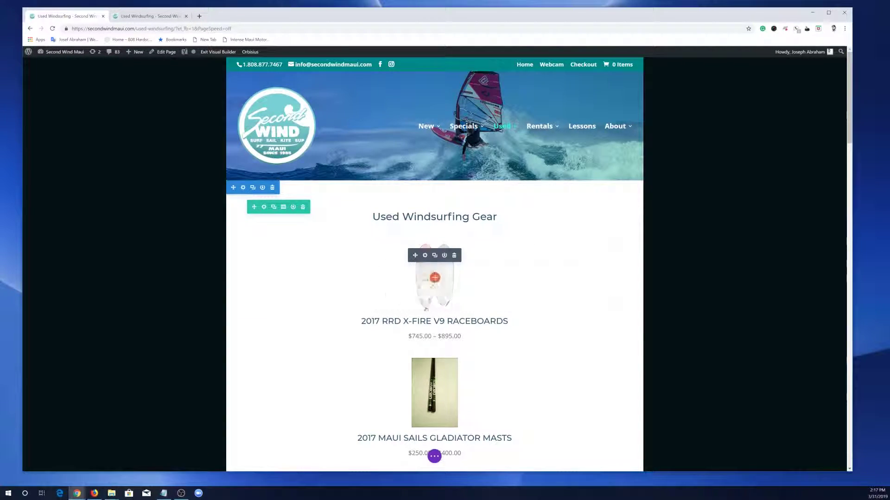
- Keep the Shop module's Order By as Sort By Date: Oldest To Newest and save the page
click(425, 255)
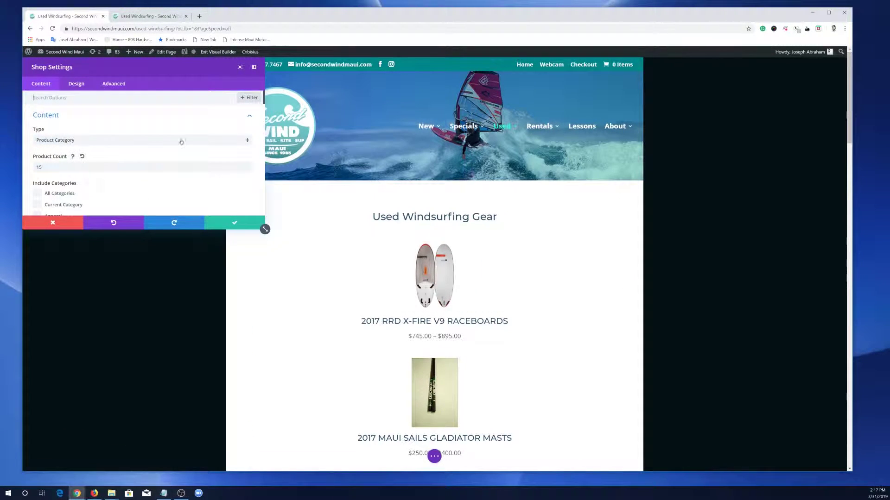
drag(265, 230, 270, 396)
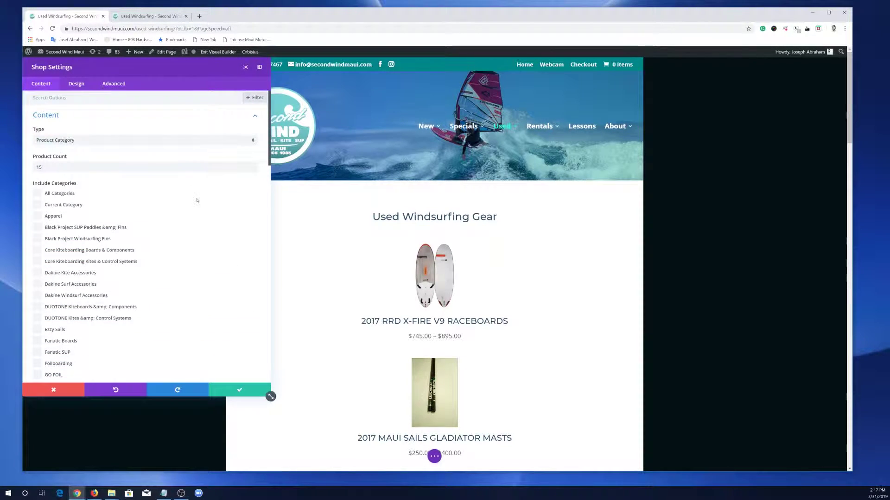
scroll(197, 199, down, 3)
scroll(135, 153, down, 15)
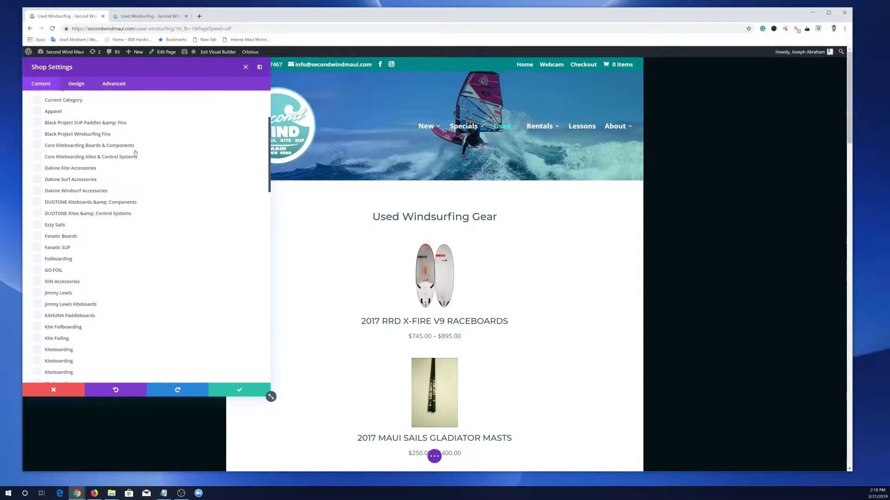
scroll(135, 153, down, 5)
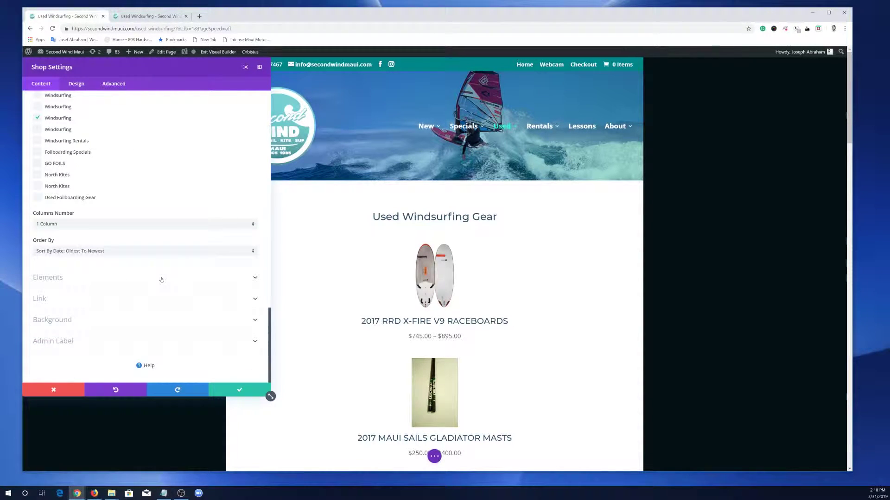
click(142, 252)
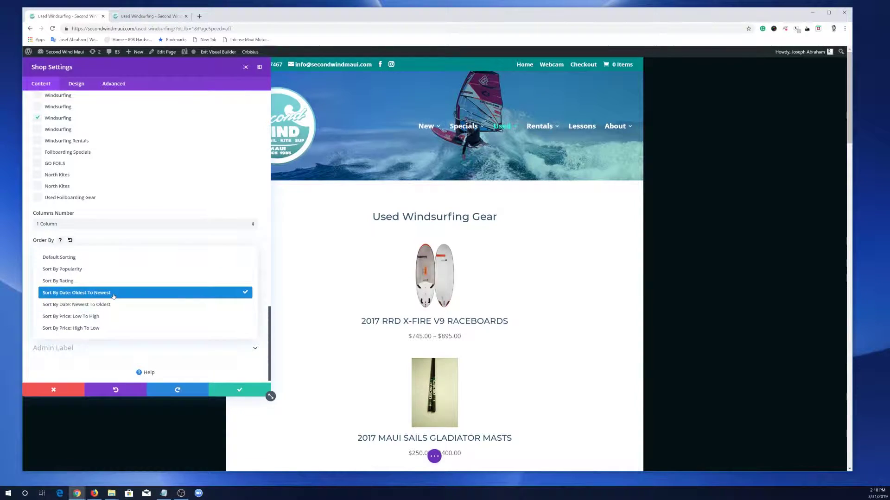
click(114, 293)
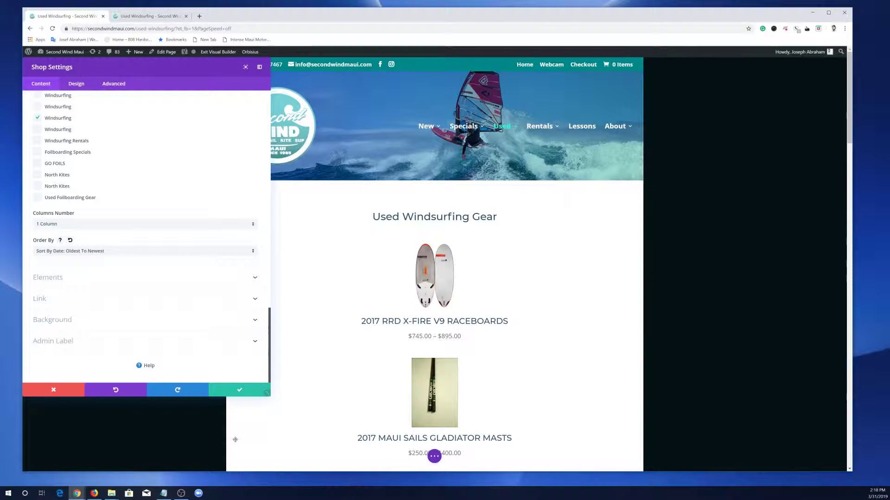
click(240, 392)
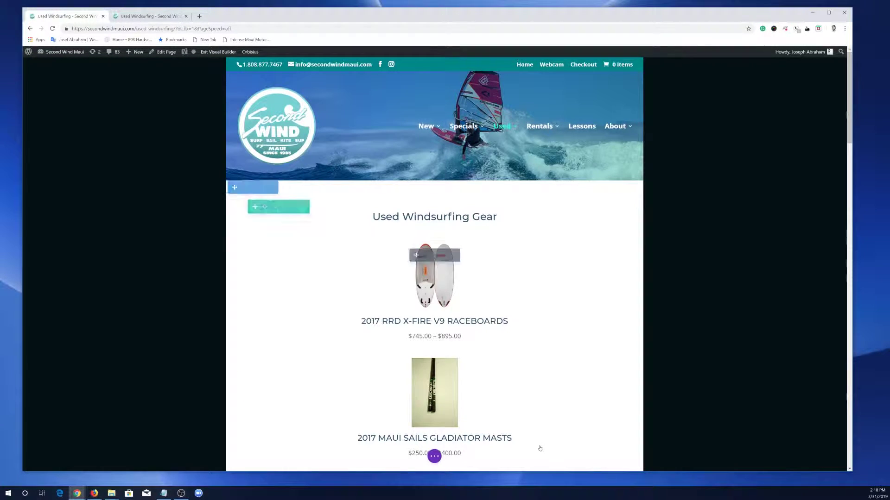
click(430, 458)
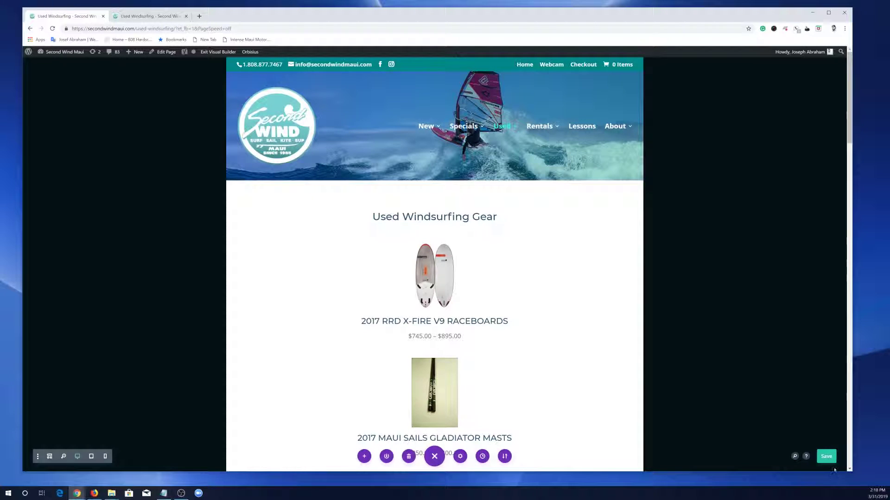
click(828, 459)
- In the second tab, zoom the listing to 150% and open the 2017 RRD X-FIRE V9 RACEBOARDS product
click(142, 15)
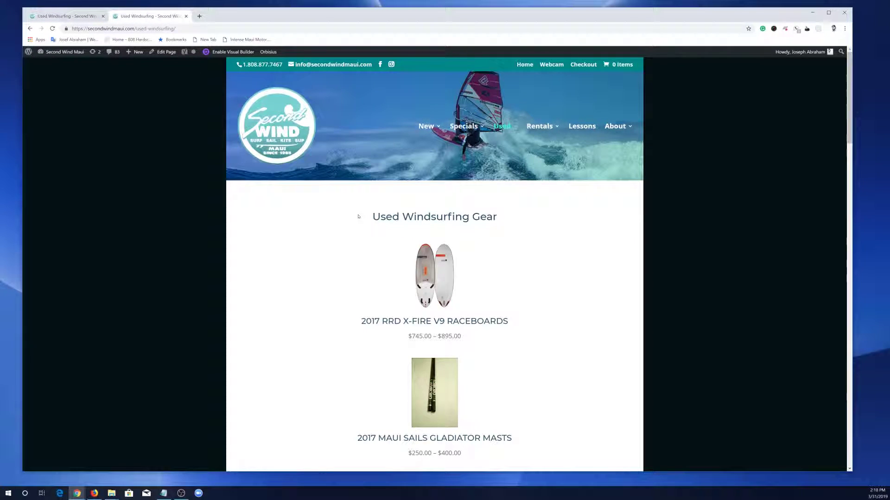
key(ctrl+plus)
key(ctrl+plus)
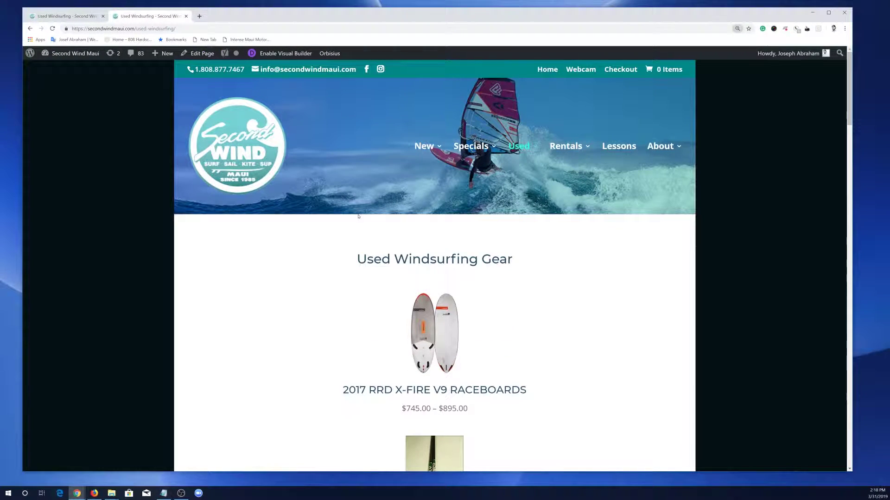
key(ctrl+plus)
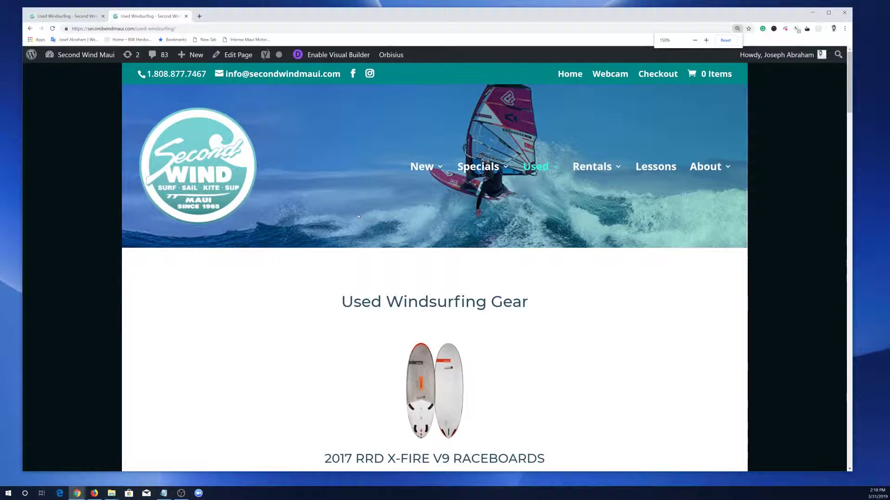
click(428, 408)
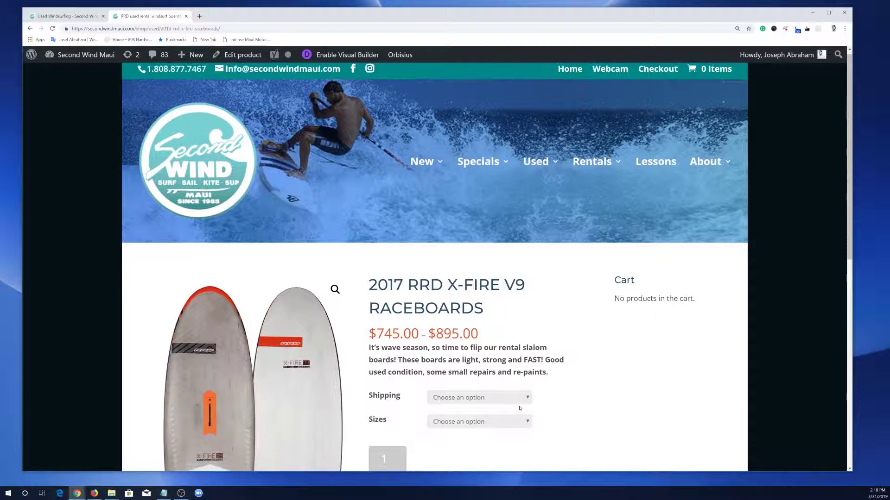
scroll(474, 393, down, 2)
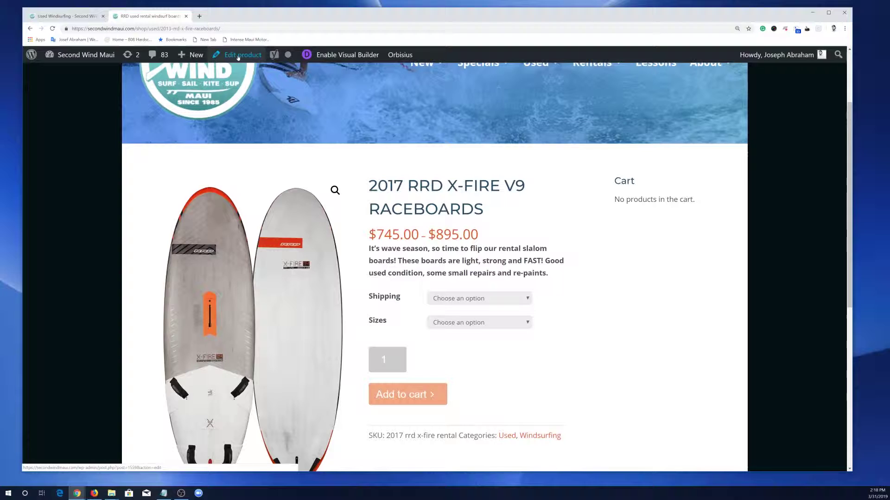
- Open the X-Fire product in the WooCommerce editor to see its Jul 31, 2013 publish date
click(238, 56)
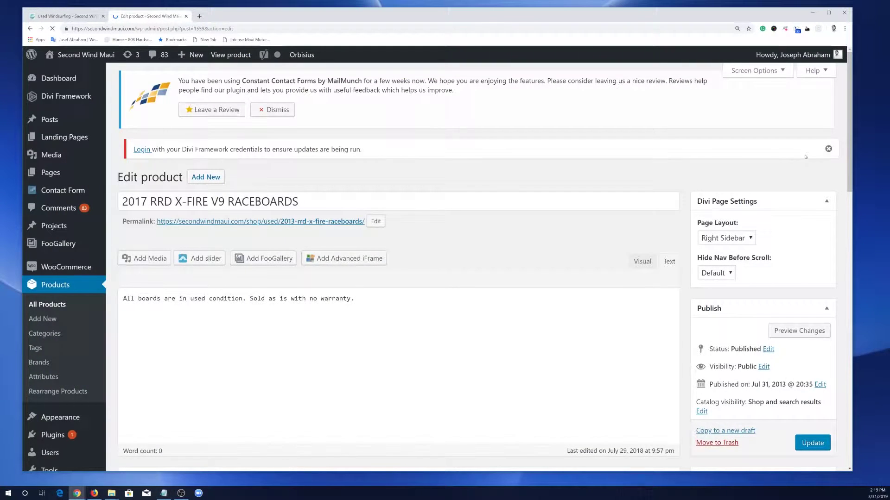
scroll(699, 234, down, 4)
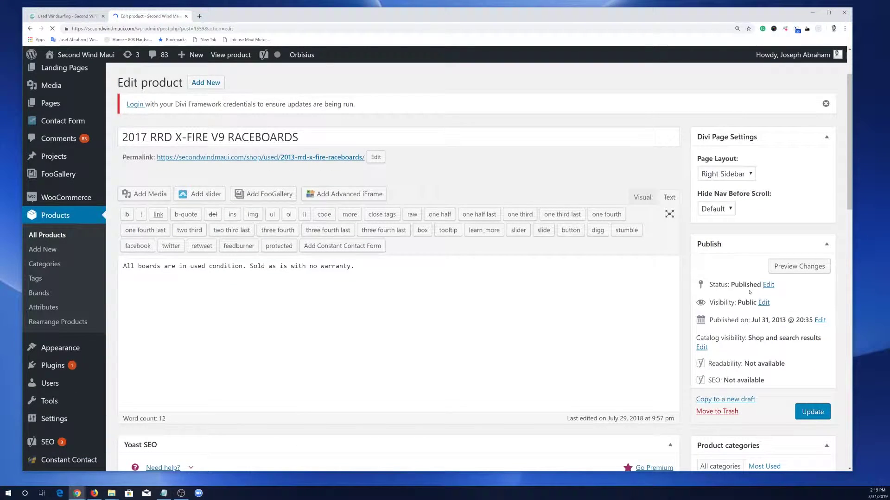
scroll(749, 292, down, 1)
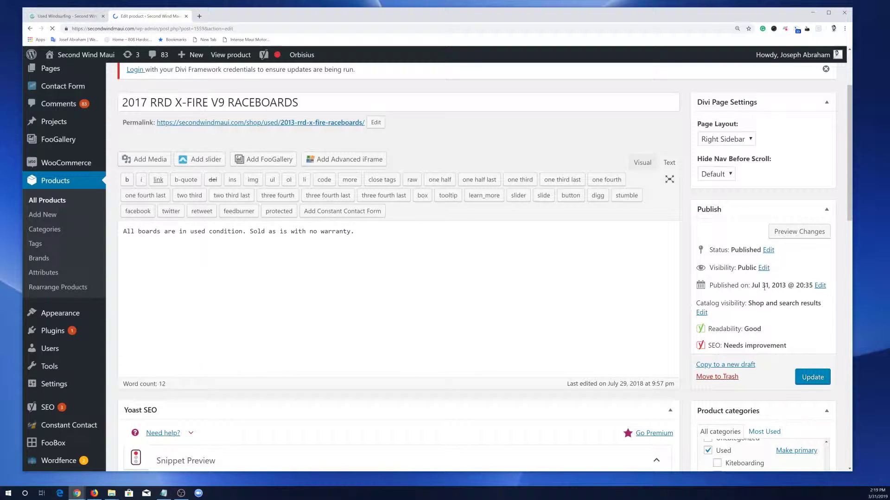
- Change the X-Fire publish year from 2013 to 2003 and update the product
click(820, 286)
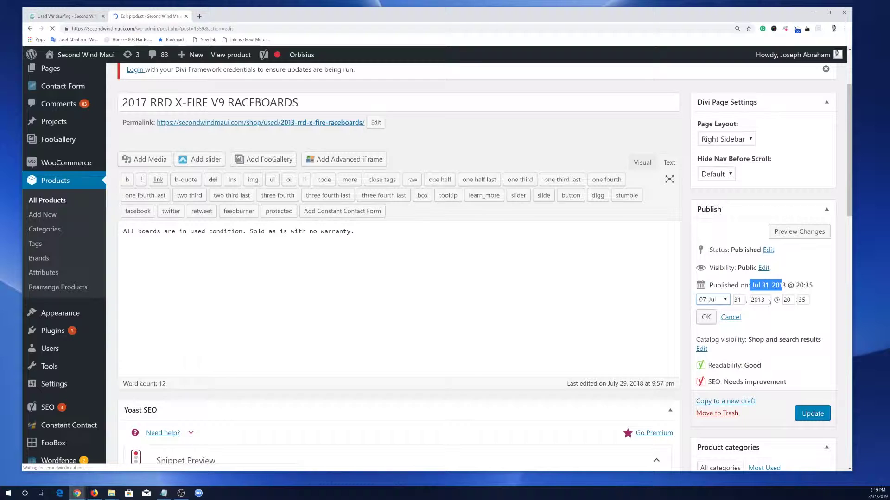
click(712, 300)
click(757, 299)
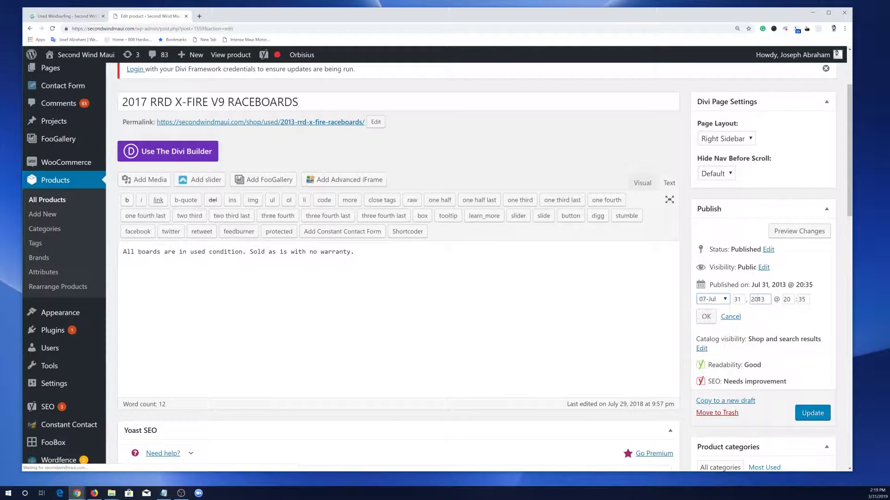
click(757, 299)
key(BackSpace)
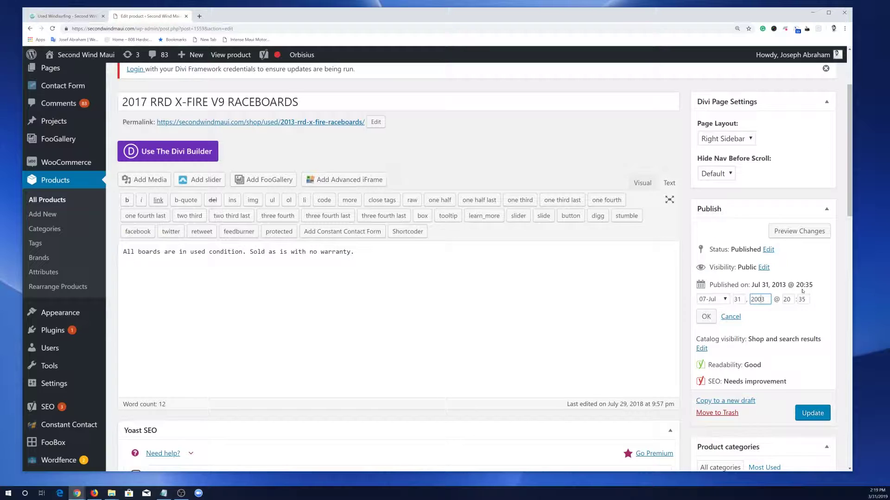
click(810, 419)
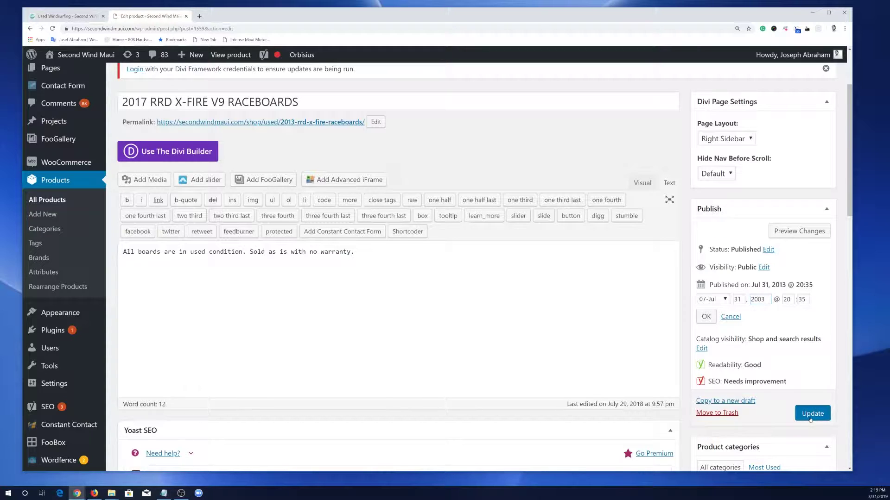
click(65, 16)
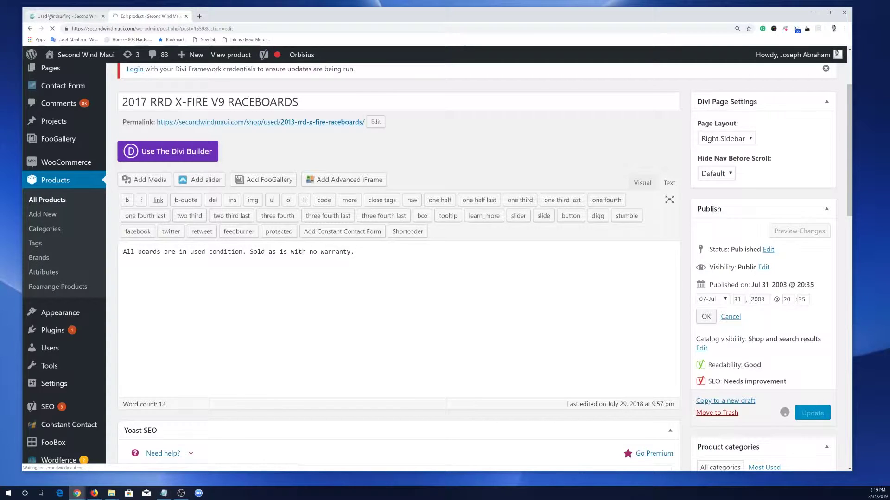
- Collapse the Divi settings bar and exit the Visual Builder to view the live listing
mouse_move(537, 167)
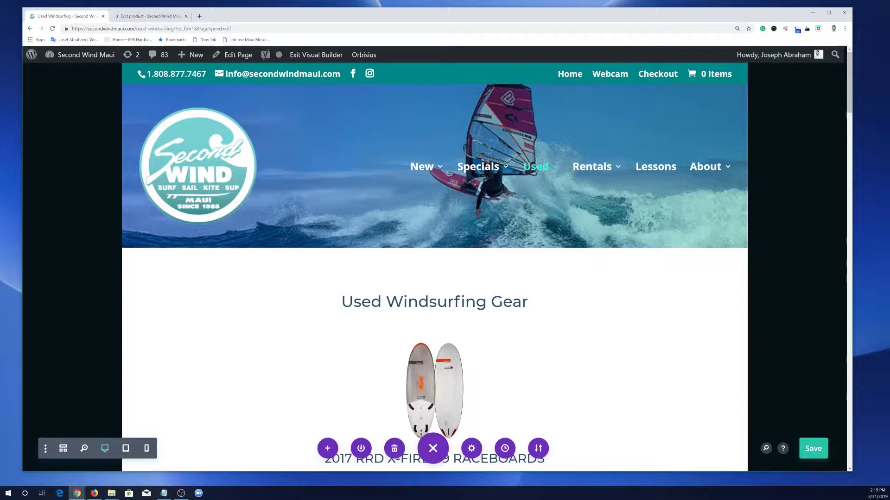
click(432, 448)
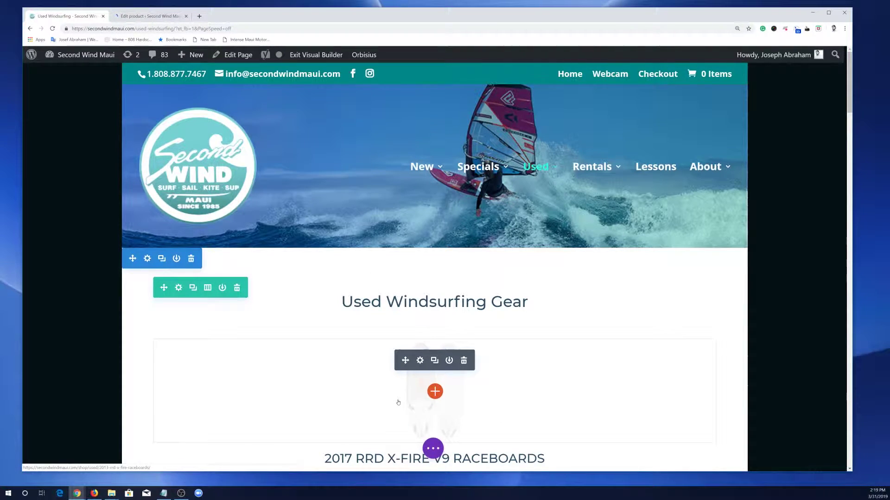
scroll(398, 403, down, 1)
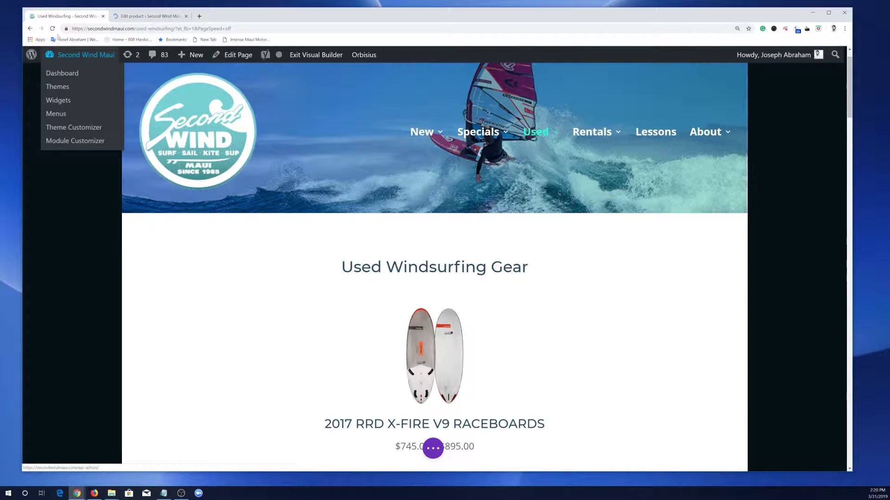
click(316, 57)
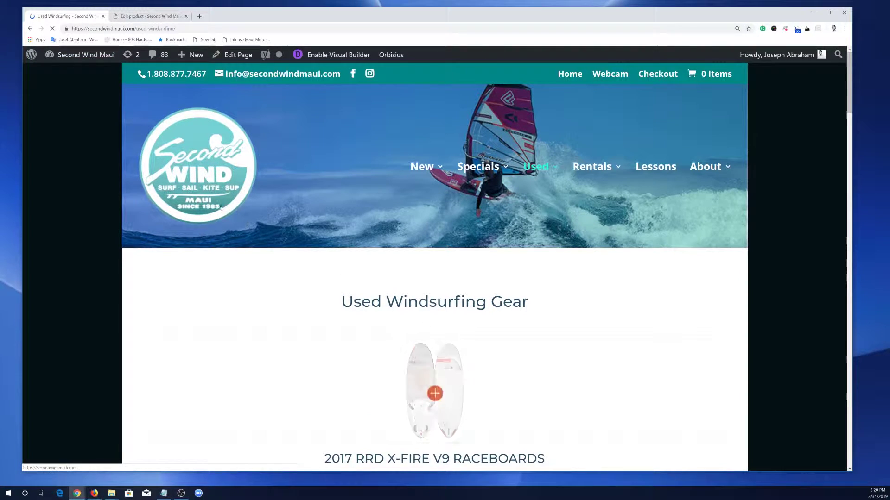
mouse_move(190, 55)
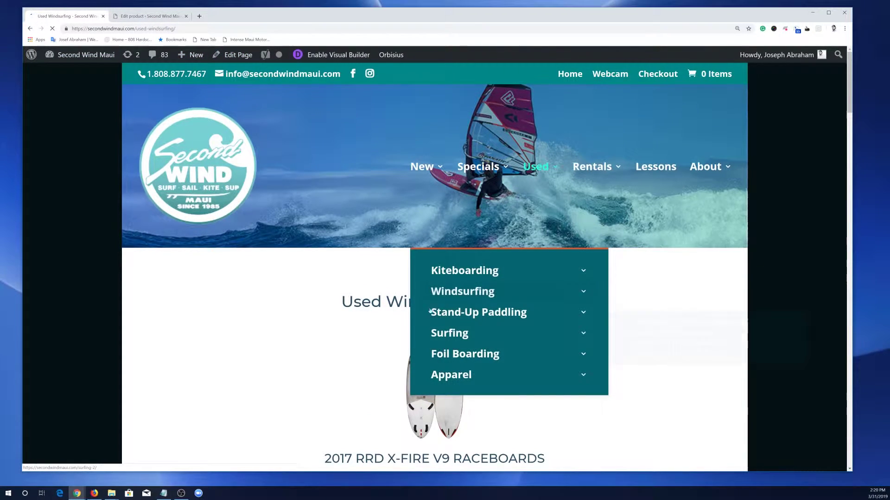
scroll(756, 123, down, 9)
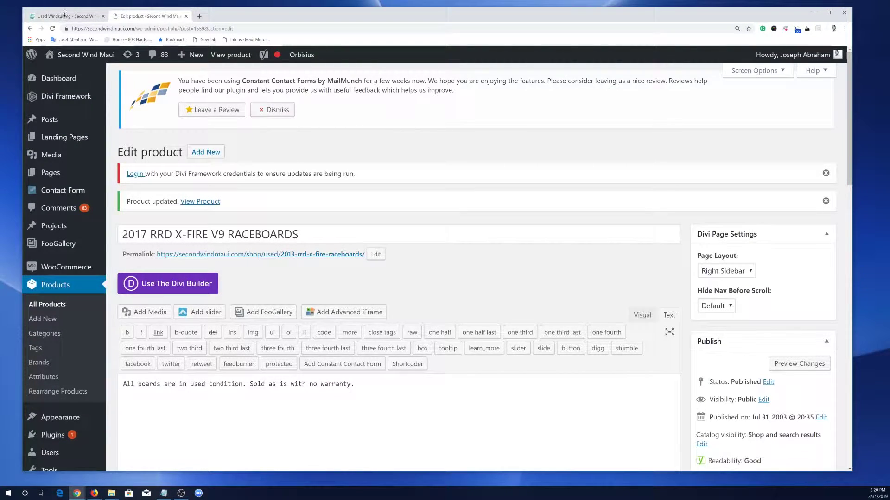
- Reload the Used Windsurfing listing to confirm the X-Fire raceboards still appear first
scroll(769, 389, down, 3)
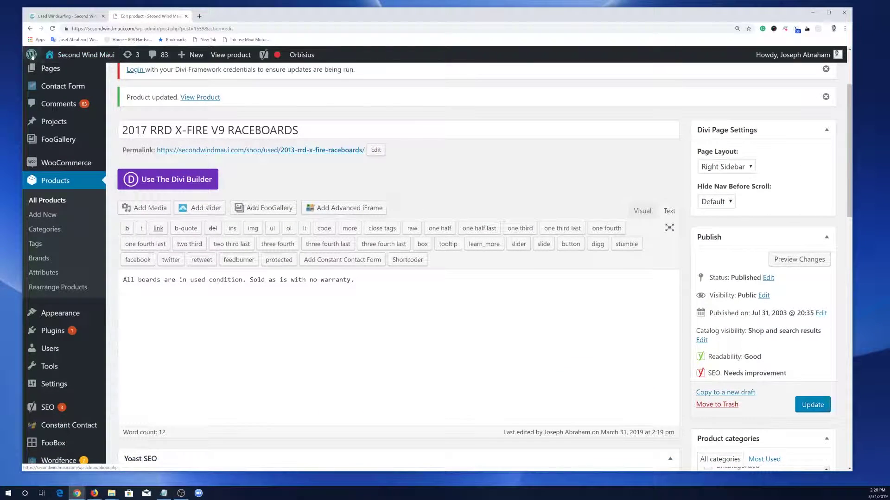
click(48, 18)
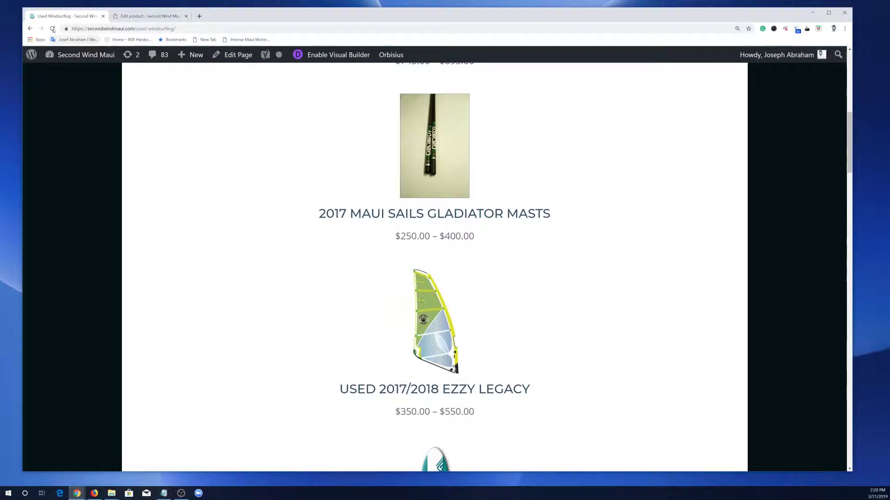
click(53, 29)
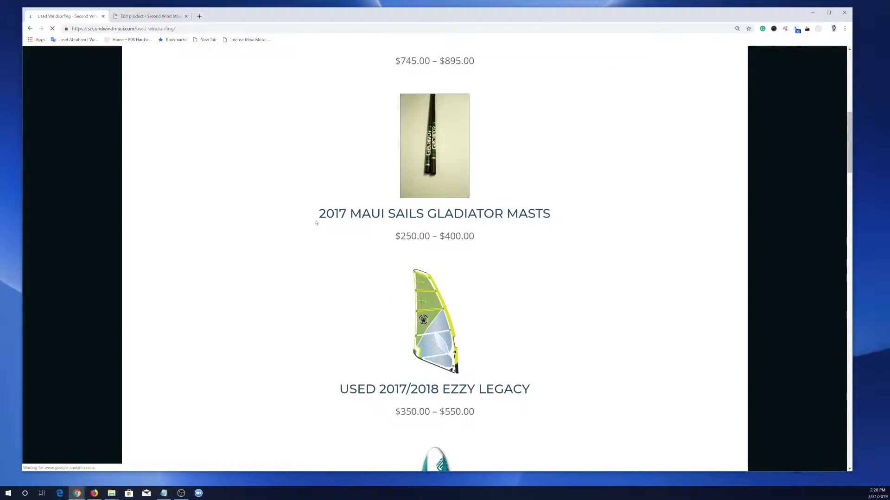
scroll(313, 223, up, 9)
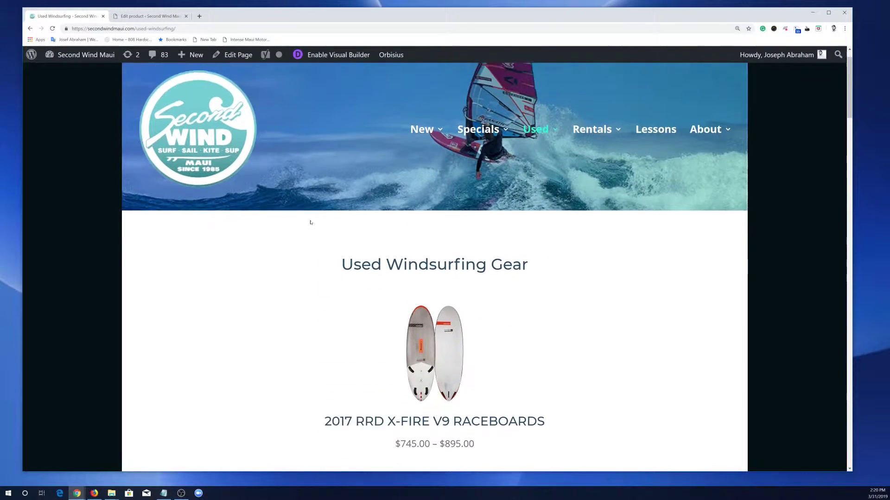
scroll(310, 223, down, 2)
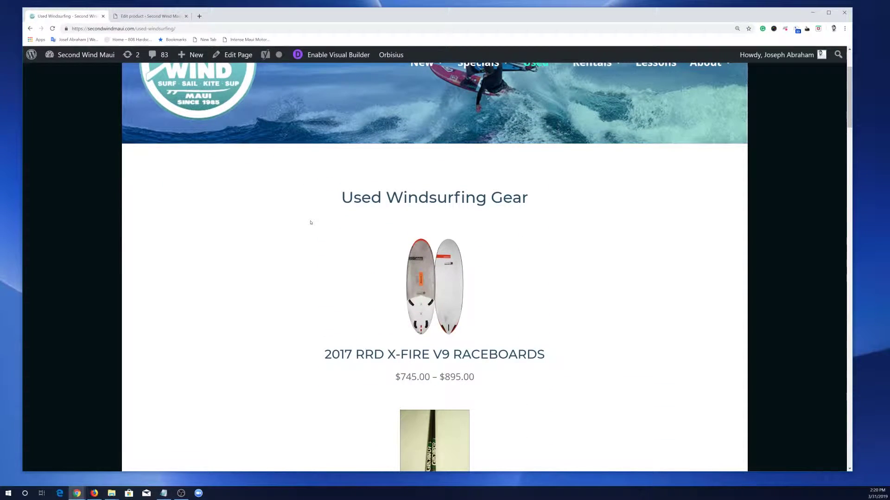
click(158, 16)
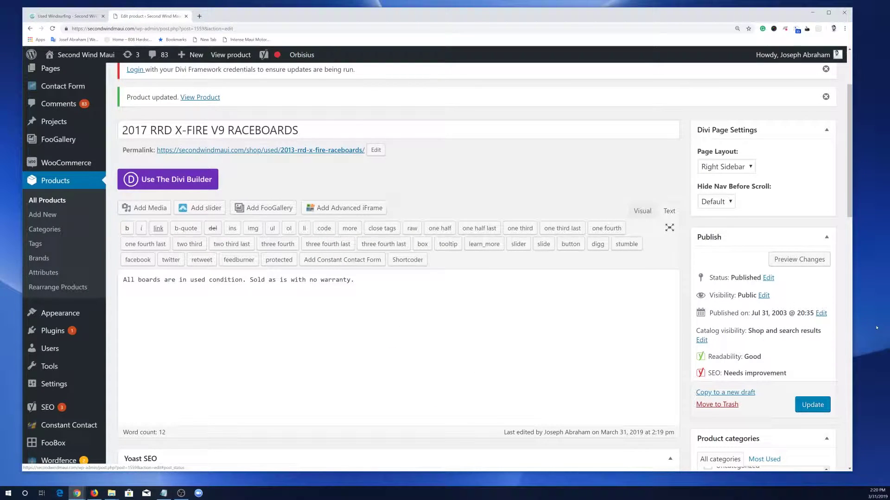
- Set the X-Fire publish date to Mar 31, 2018 and update the product
click(821, 314)
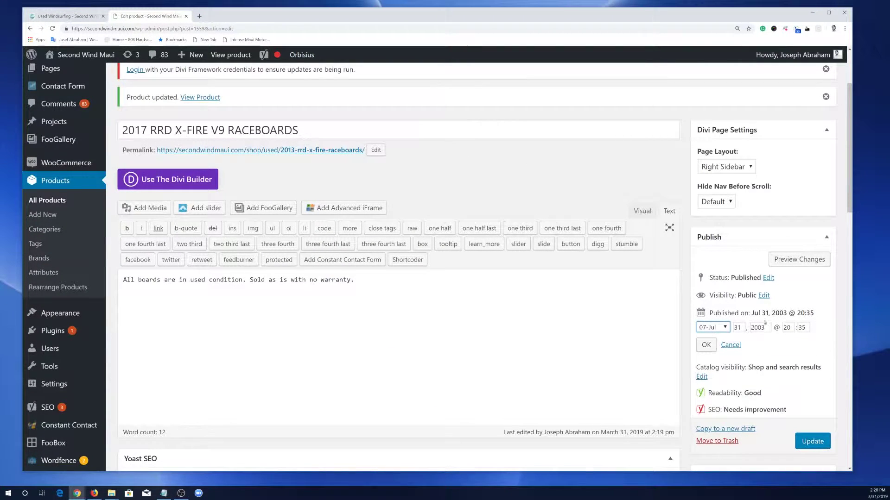
click(724, 325)
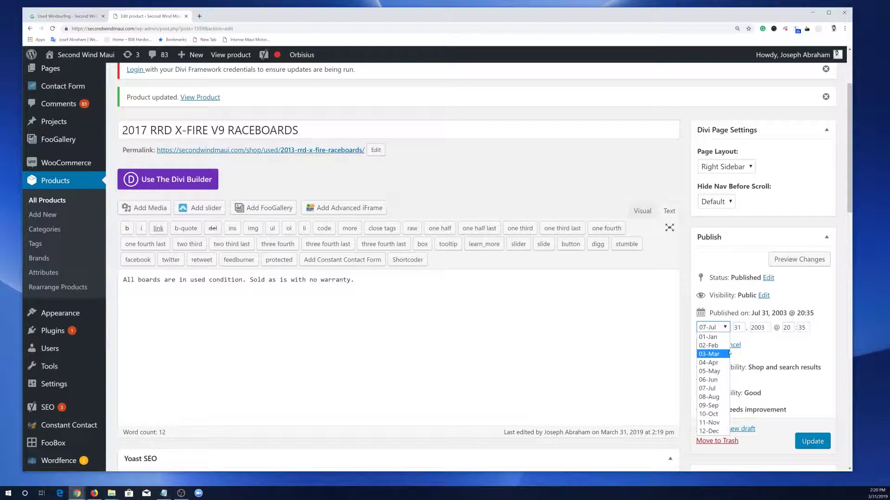
click(709, 354)
click(757, 328)
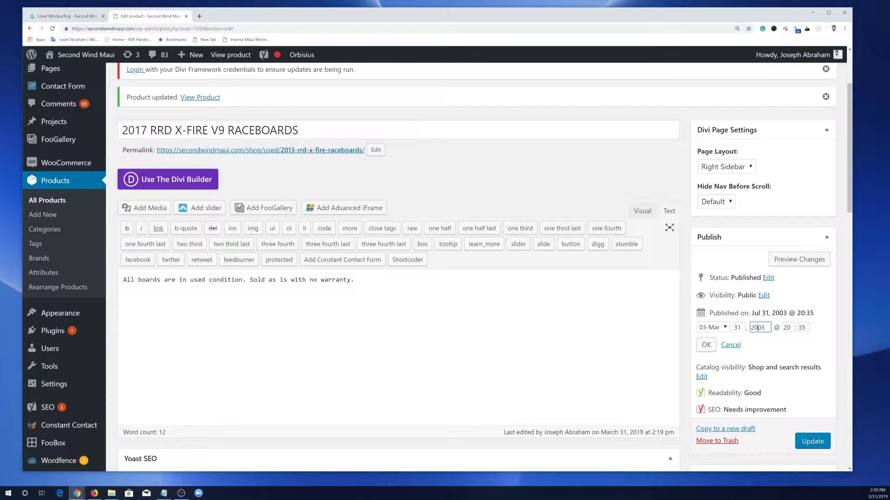
drag(757, 328, 766, 328)
text(18)
click(817, 442)
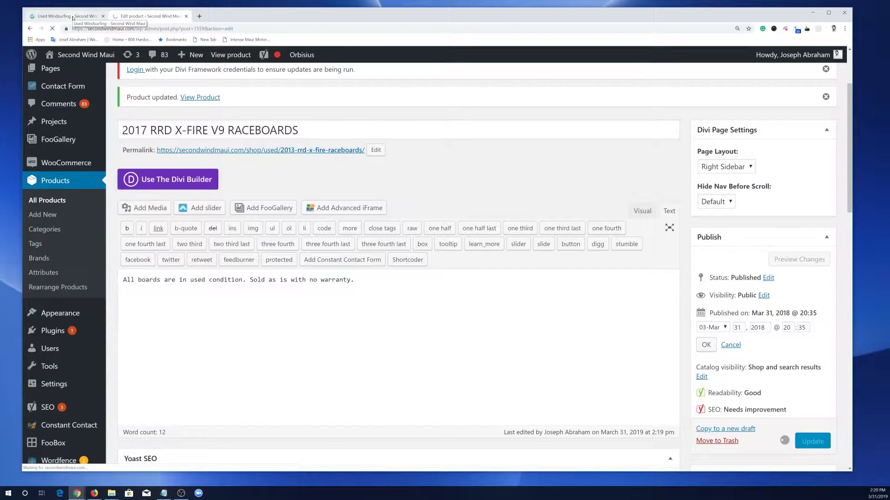
click(75, 17)
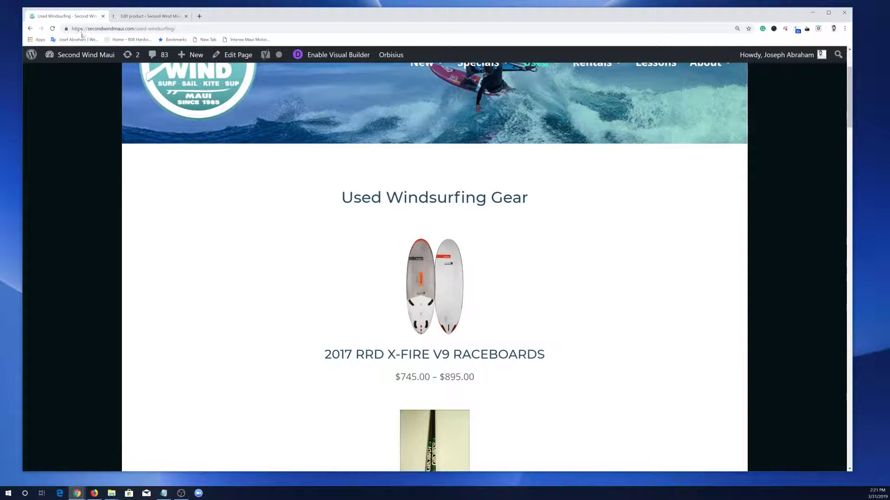
- Reload the Used Windsurfing Gear listing and scroll through it to see the new product order
click(52, 28)
click(53, 28)
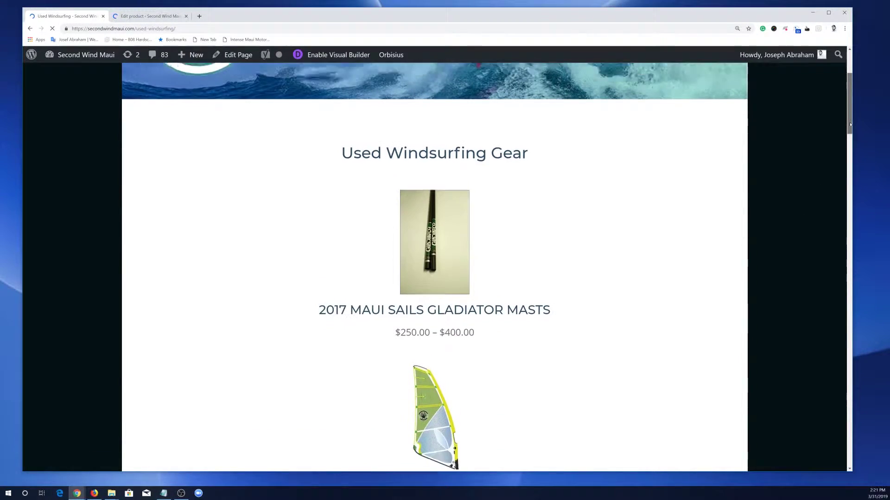
scroll(844, 333, down, 5)
scroll(844, 332, down, 15)
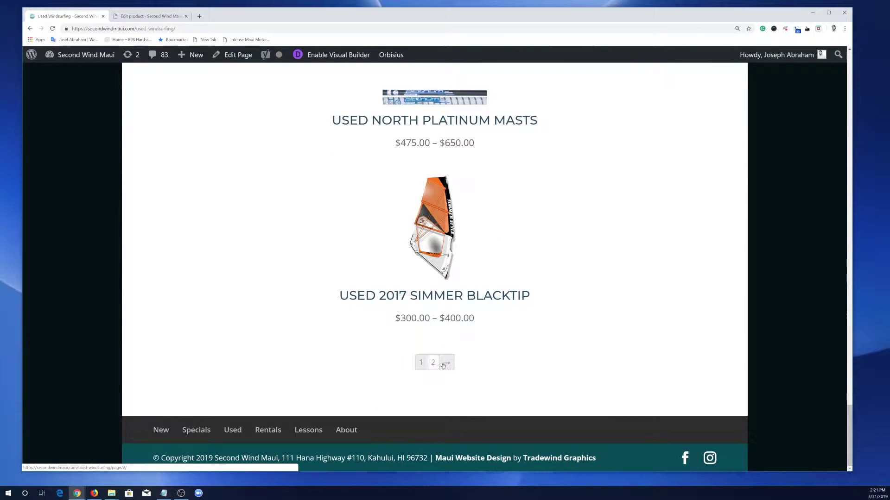
- Check page 2 of the listing, where the RRD X-Fire raceboards now appear first, then return to the product editor
click(450, 369)
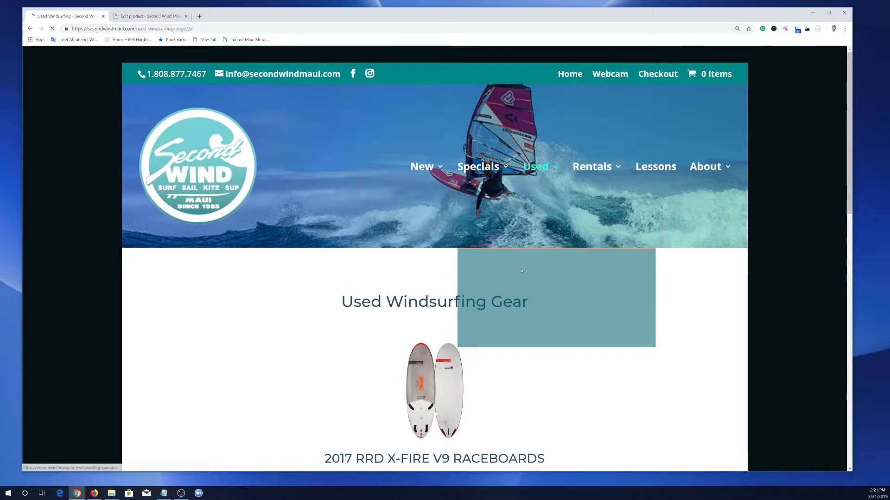
scroll(269, 321, down, 4)
scroll(270, 320, down, 4)
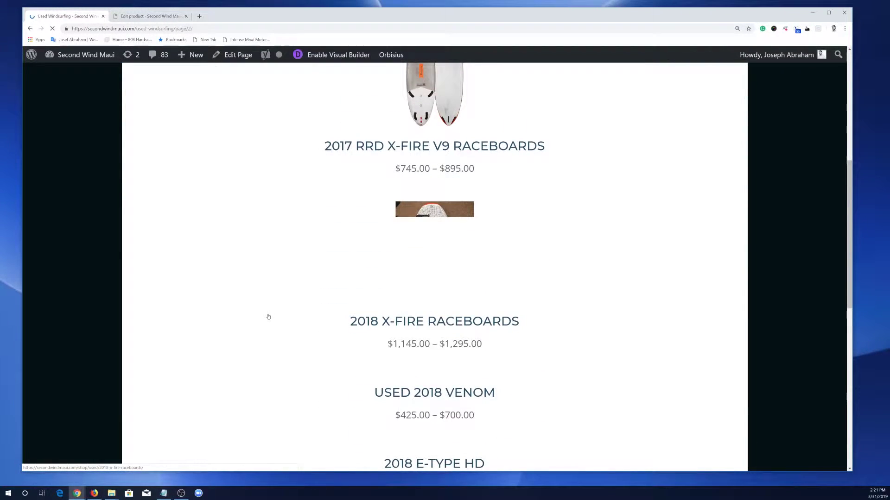
scroll(270, 320, up, 4)
scroll(450, 314, down, 10)
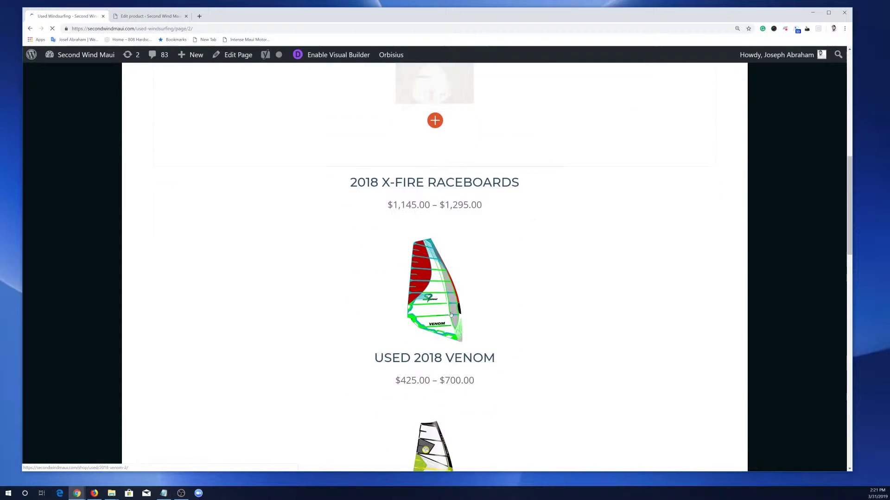
scroll(450, 314, up, 5)
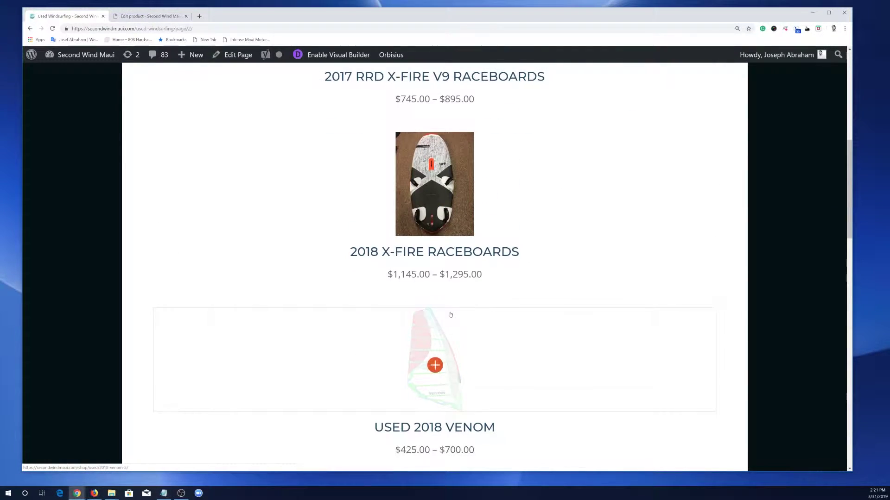
scroll(445, 312, up, 4)
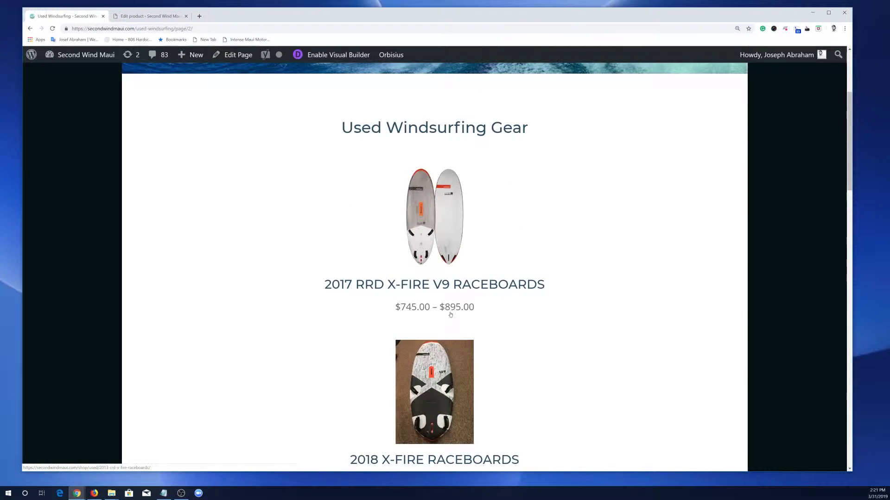
click(158, 16)
- Edit the publish date, changing the year to 2013 and the month to 06-Jun
scroll(701, 425, down, 4)
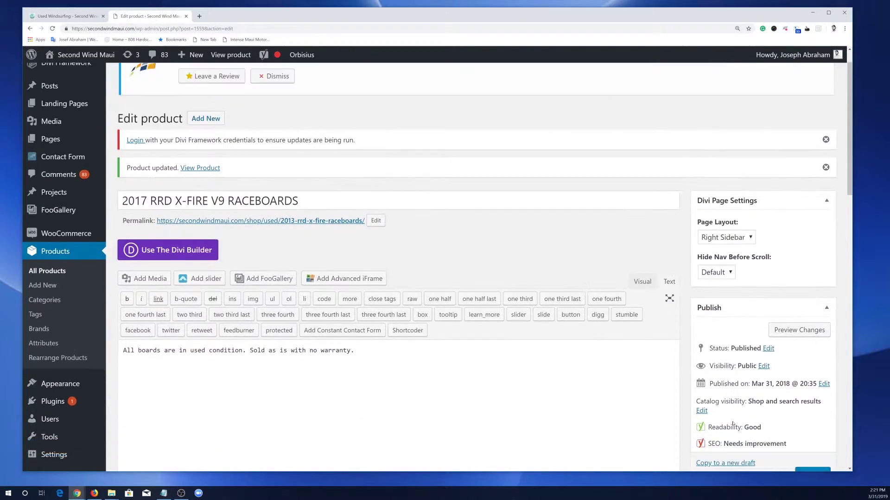
scroll(760, 378, down, 2)
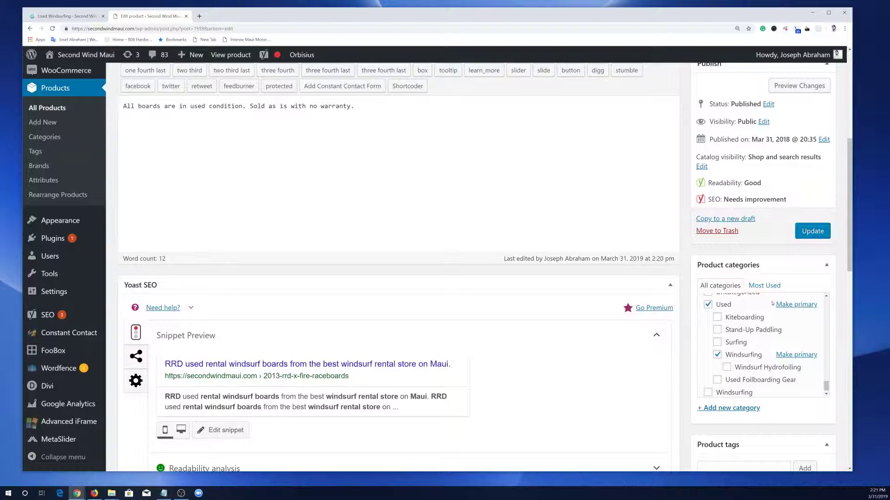
scroll(791, 308, up, 3)
scroll(740, 208, up, 2)
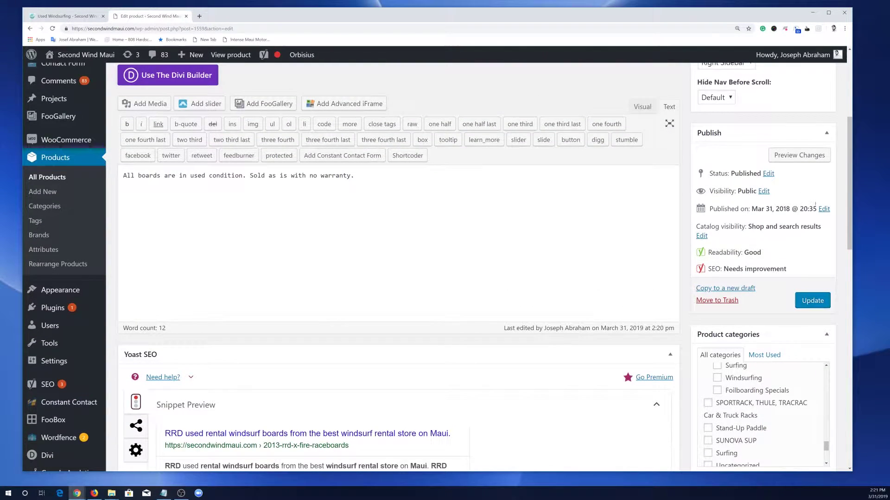
click(824, 209)
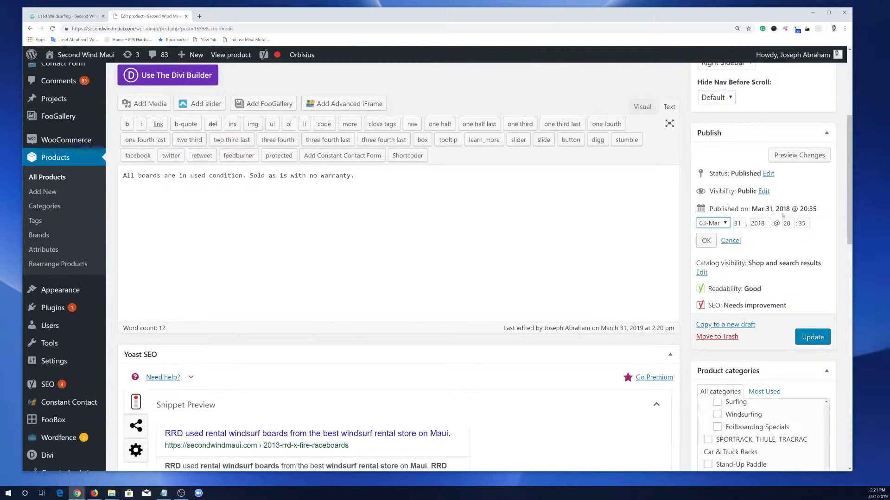
drag(757, 223, 768, 225)
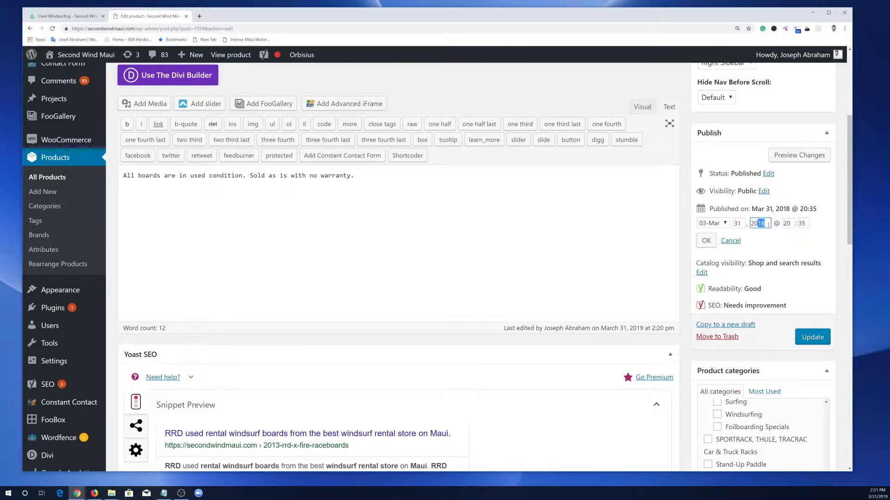
text(13)
click(718, 223)
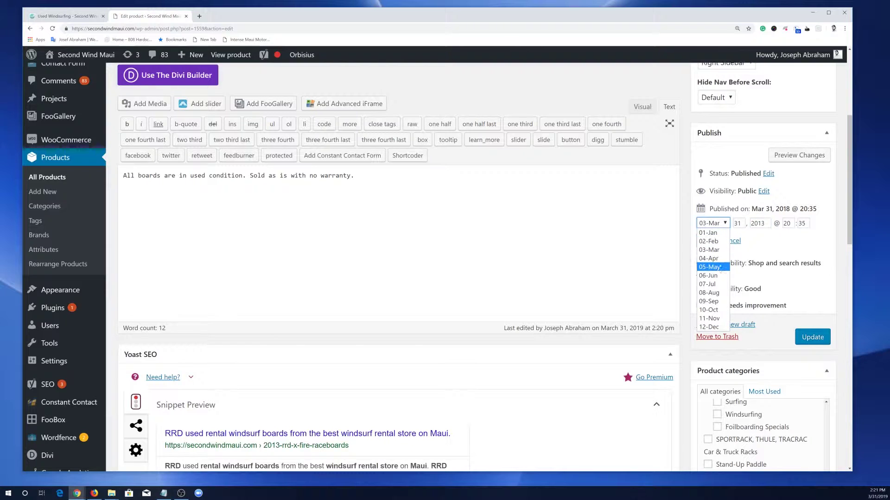
click(710, 277)
- Fix the invalid day 31 so the date reads Jun 28, 2013 @ 20:35, and update the product
click(812, 337)
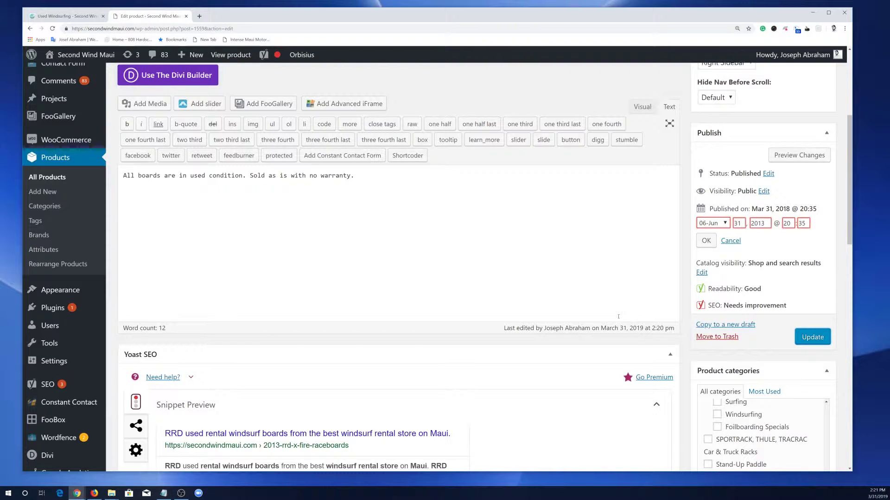
click(818, 337)
click(815, 337)
key(BackSpace)
key(BackSpace)
click(705, 240)
click(810, 301)
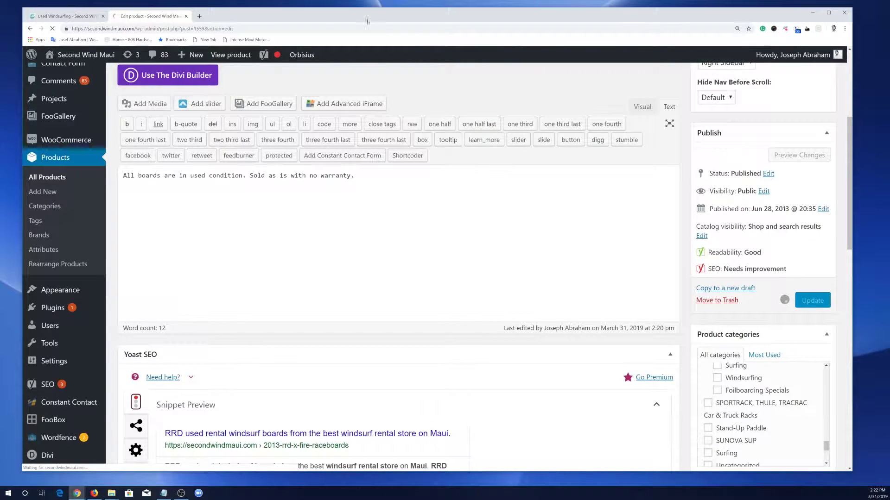
- Open page 1 of Used Windsurfing Gear and confirm the X-Fire V9 raceboards are listed above the Gladiator masts
click(88, 14)
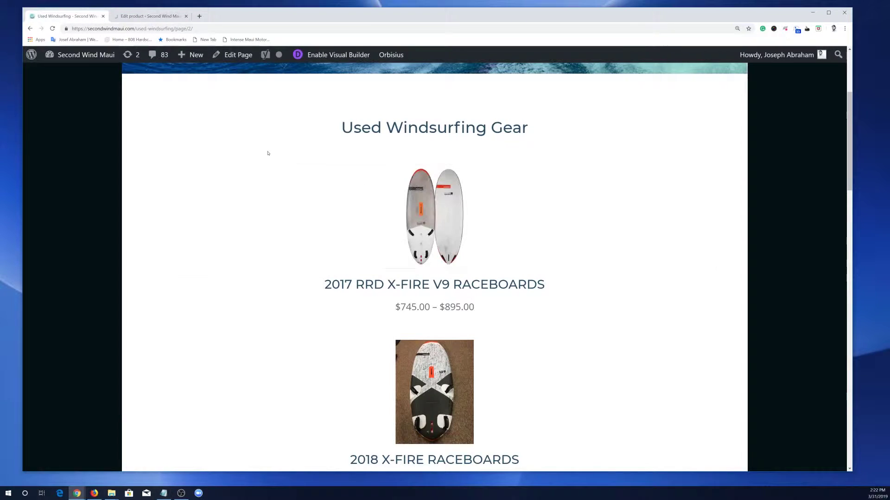
scroll(237, 194, up, 4)
scroll(276, 202, down, 15)
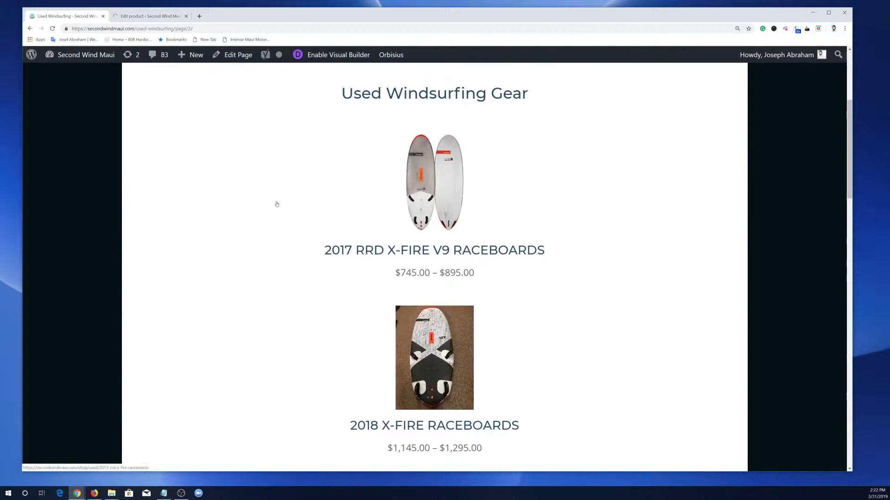
scroll(276, 202, down, 12)
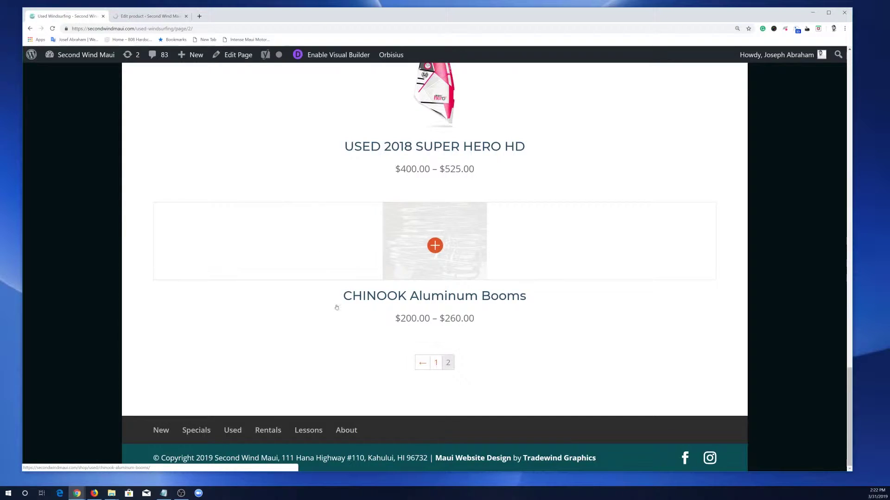
click(436, 363)
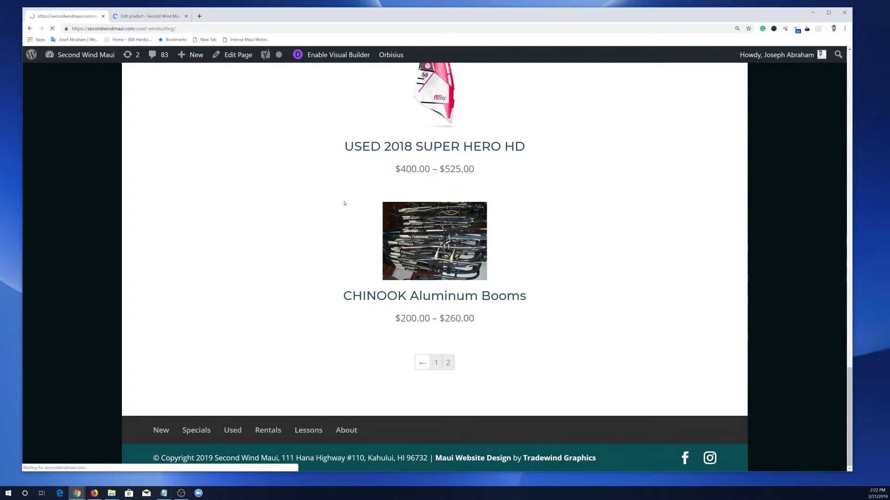
scroll(529, 291, down, 2)
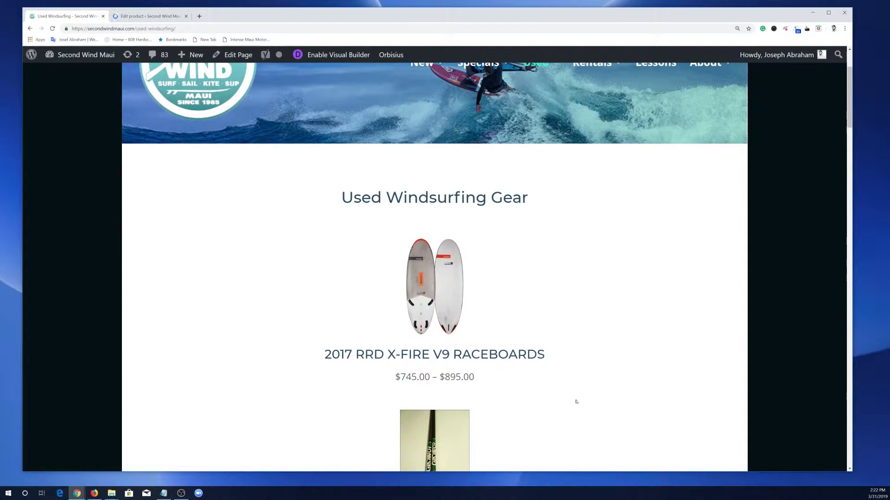
scroll(576, 402, down, 3)
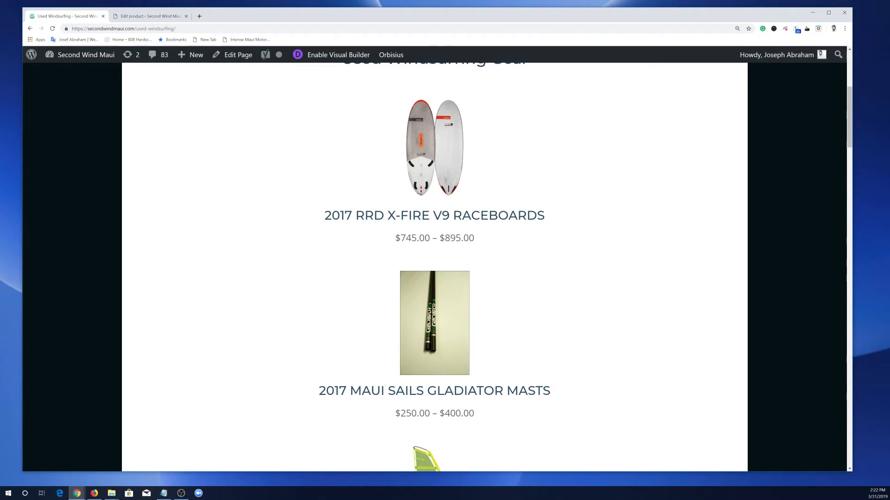
key(alt+Tab)
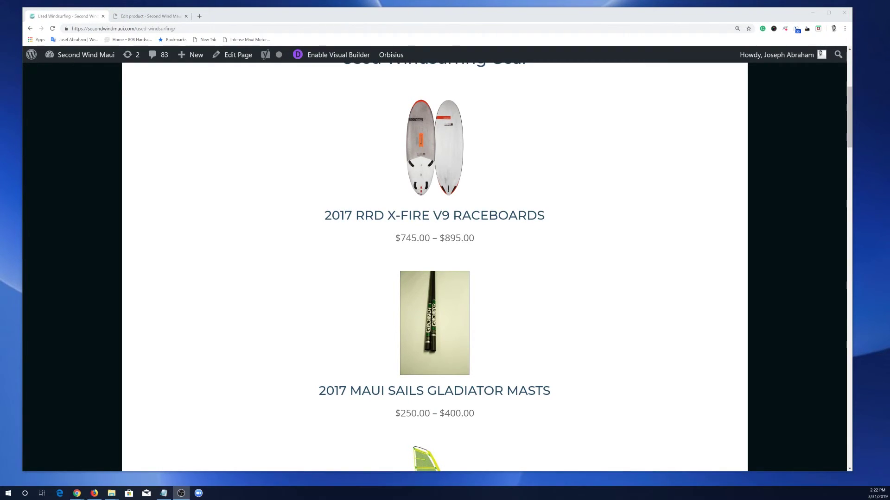